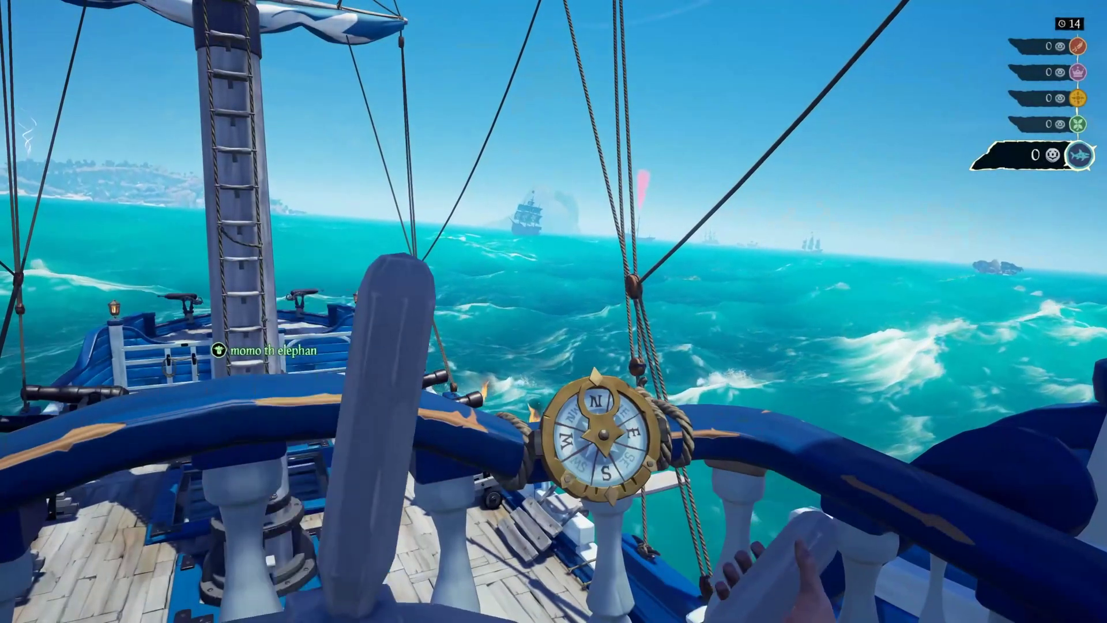
- Hold D to turn the ship's wheel clockwise, swinging the ship right across the sea
key(d)
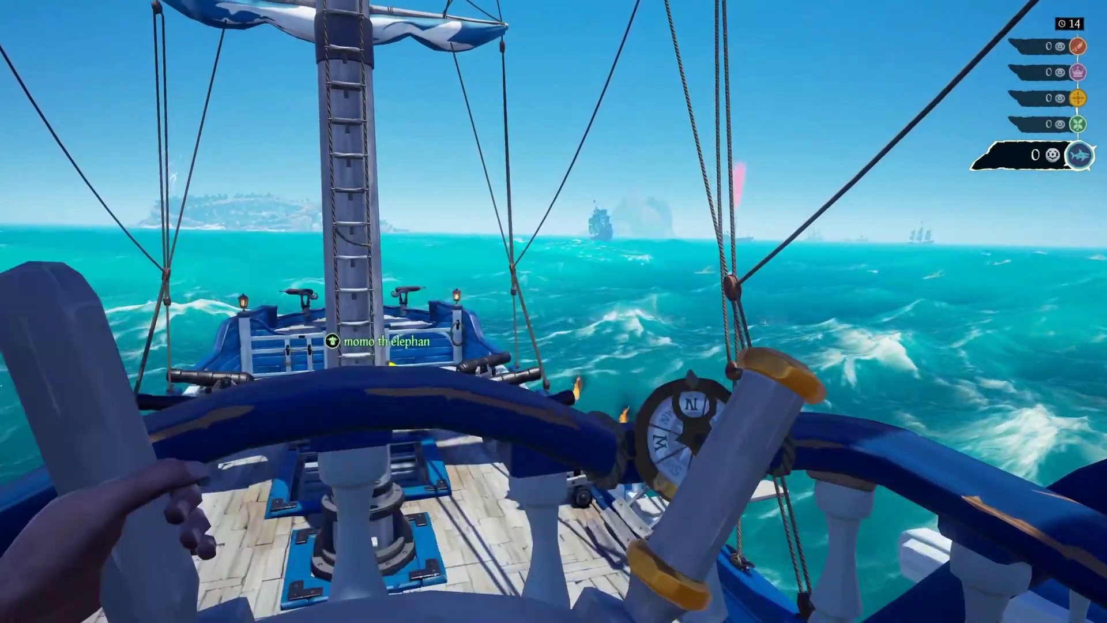
key(d)
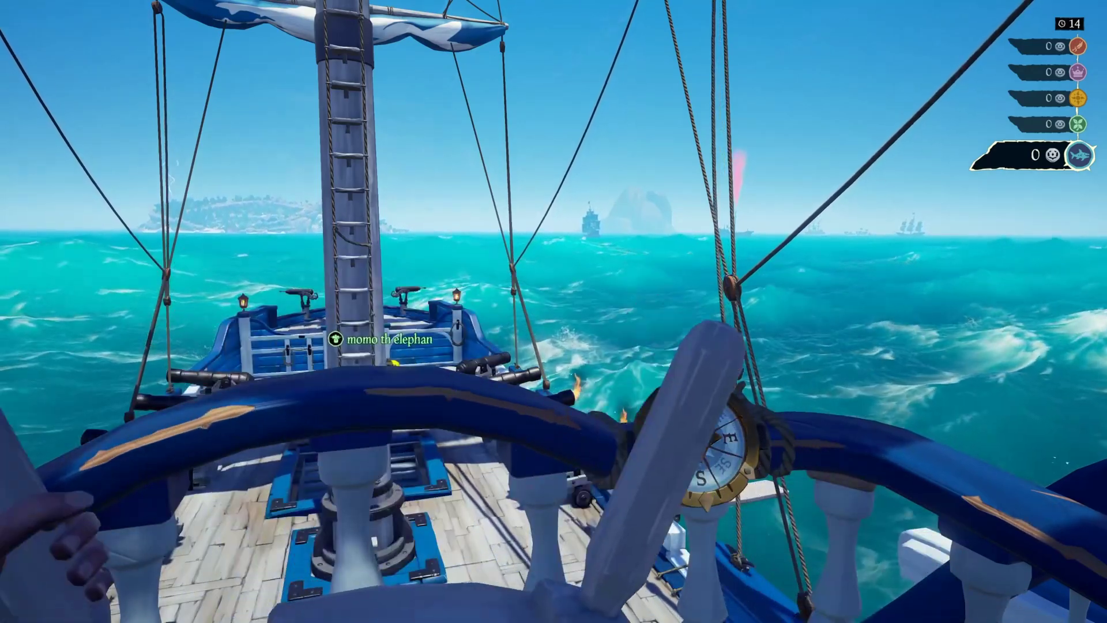
key(d)
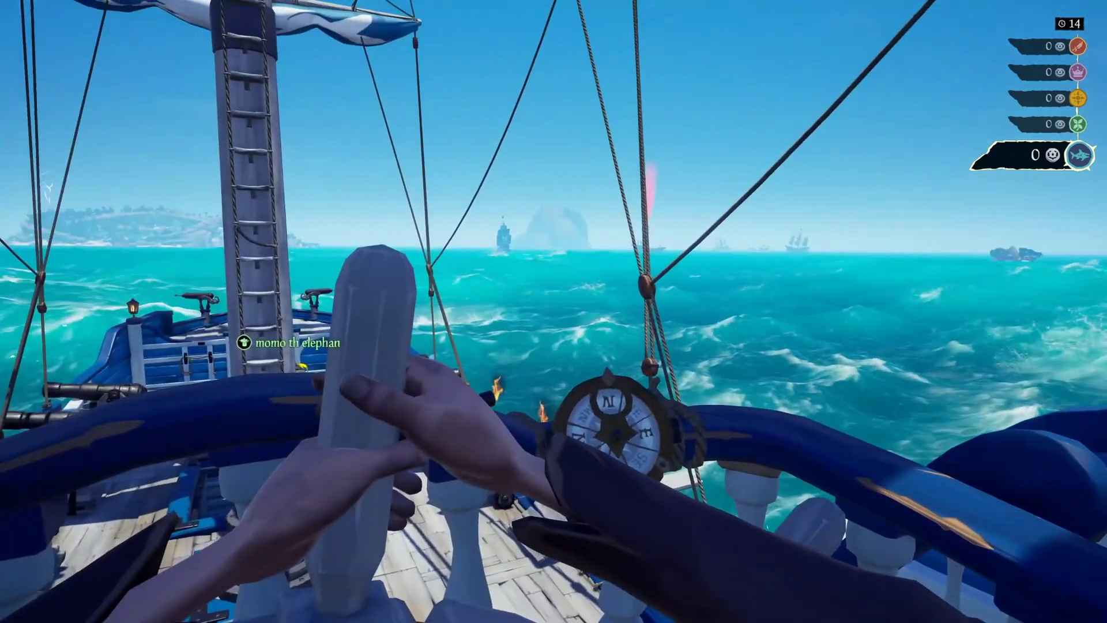
key(d)
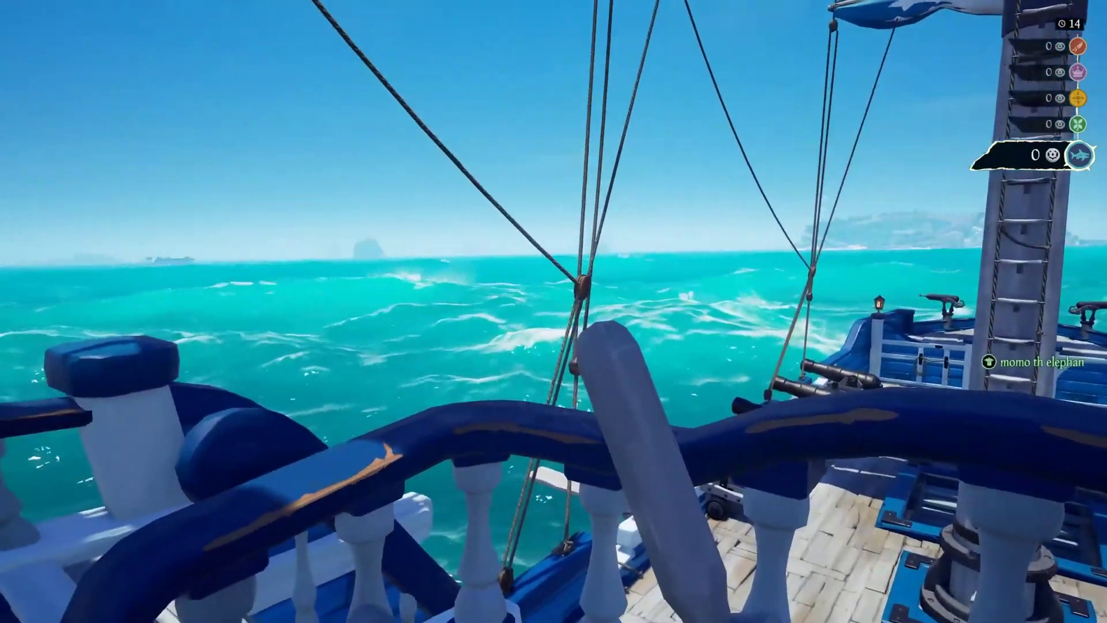
key(d)
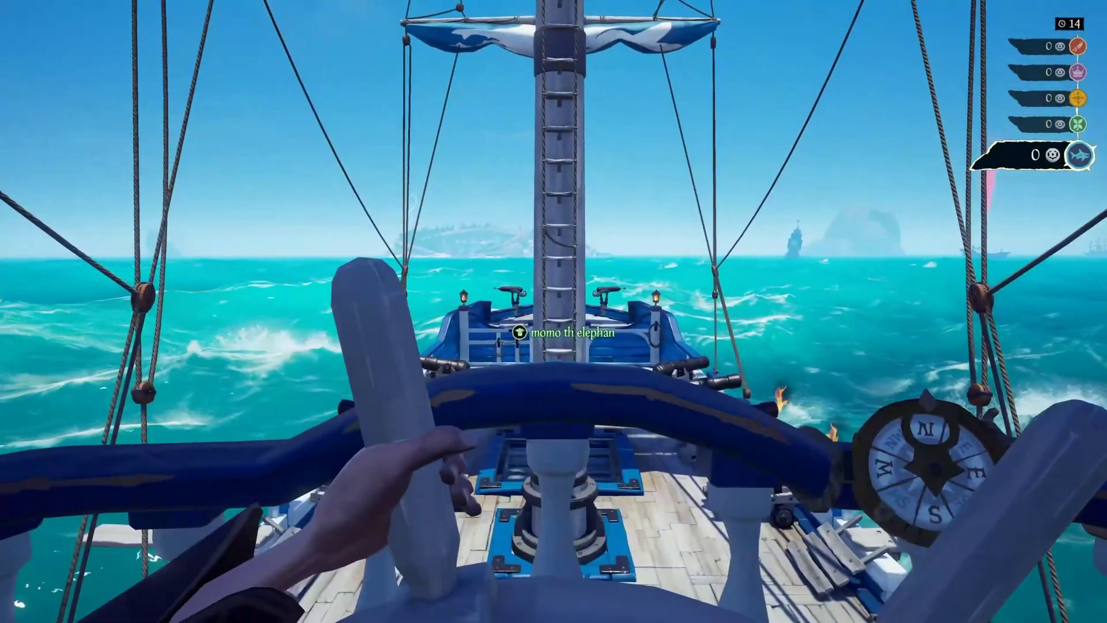
key(d)
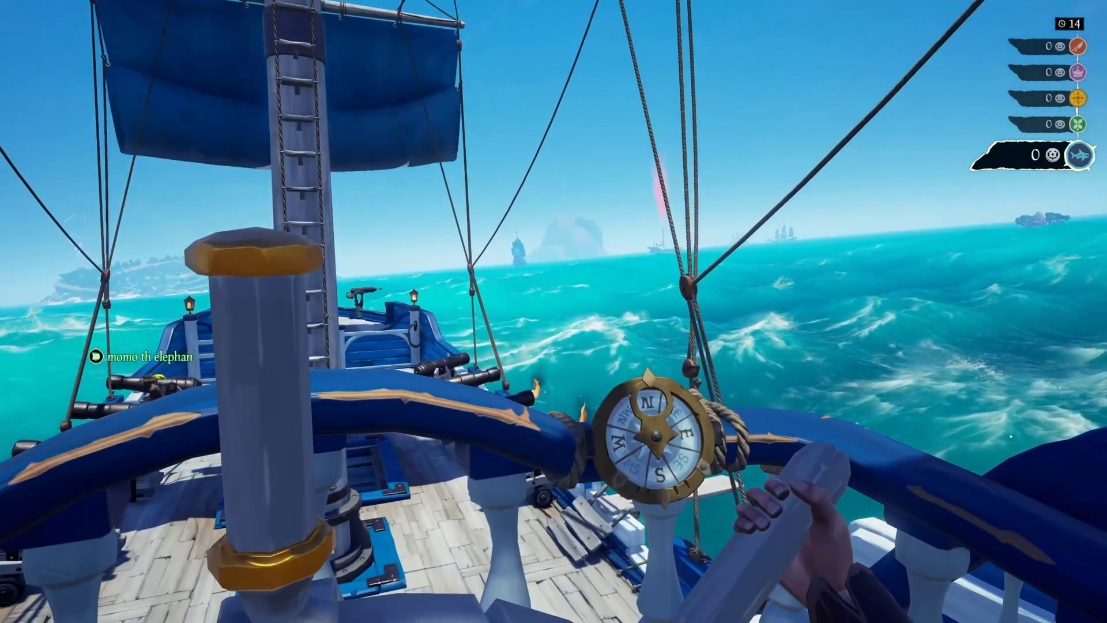
key(d)
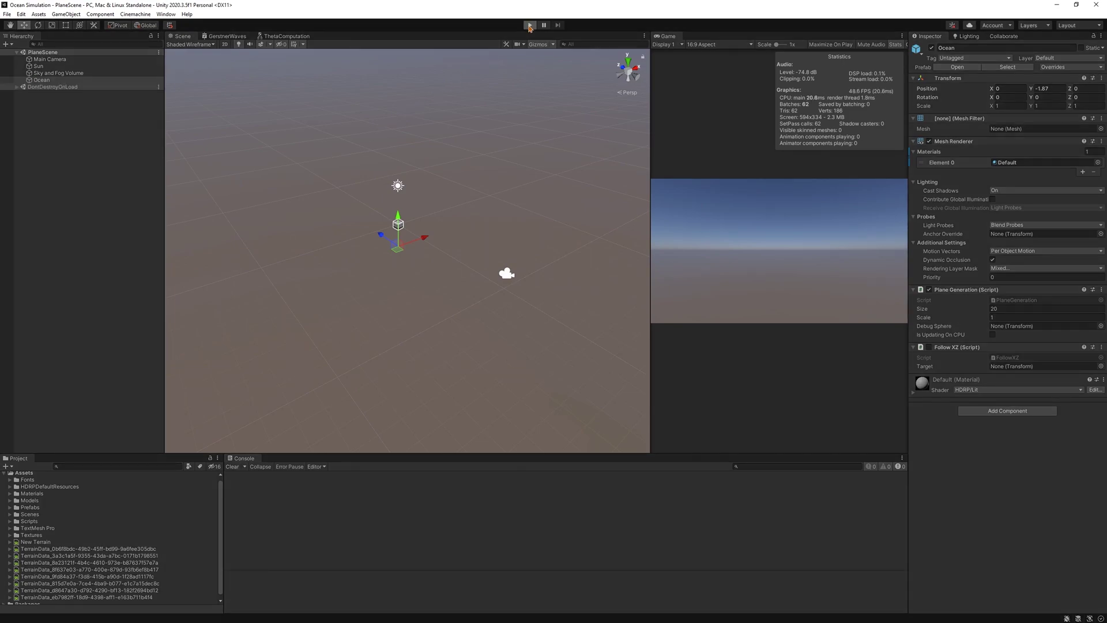
- Enter Play mode so the Ocean plane mesh generates its waves
click(529, 25)
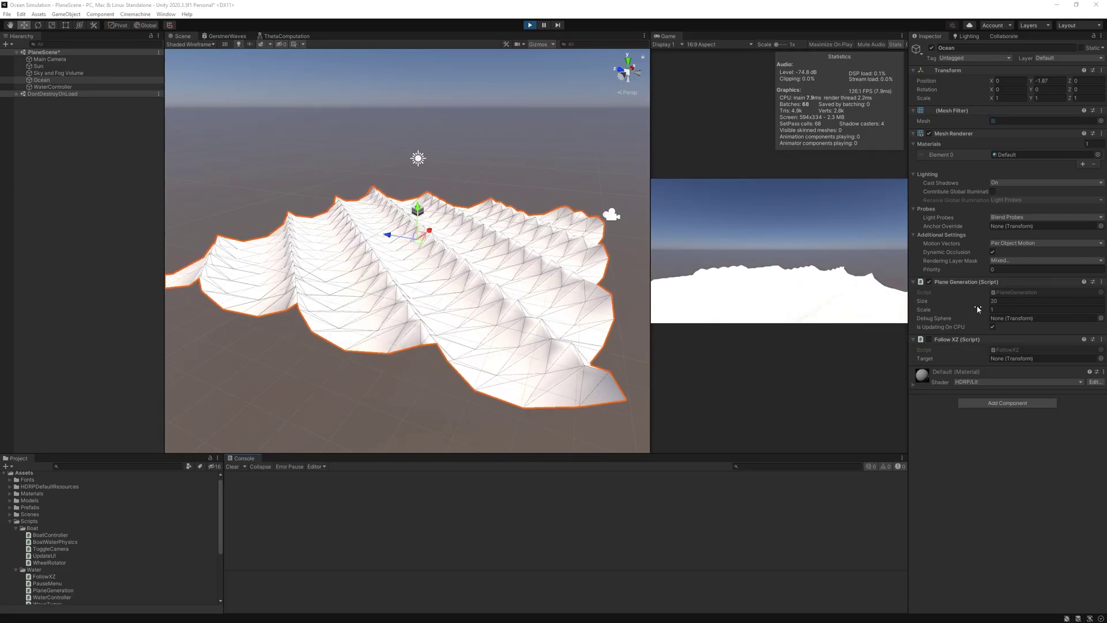
- Select WaterController and scrub its Gerstner wave Speed up to 2.03
click(53, 87)
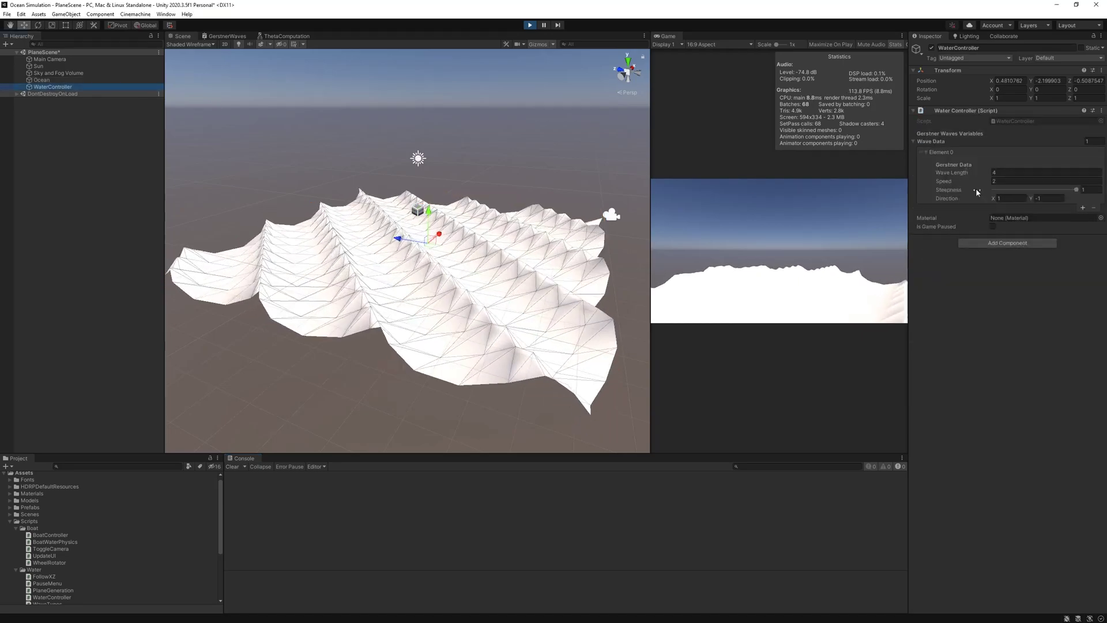
drag(974, 183, 968, 185)
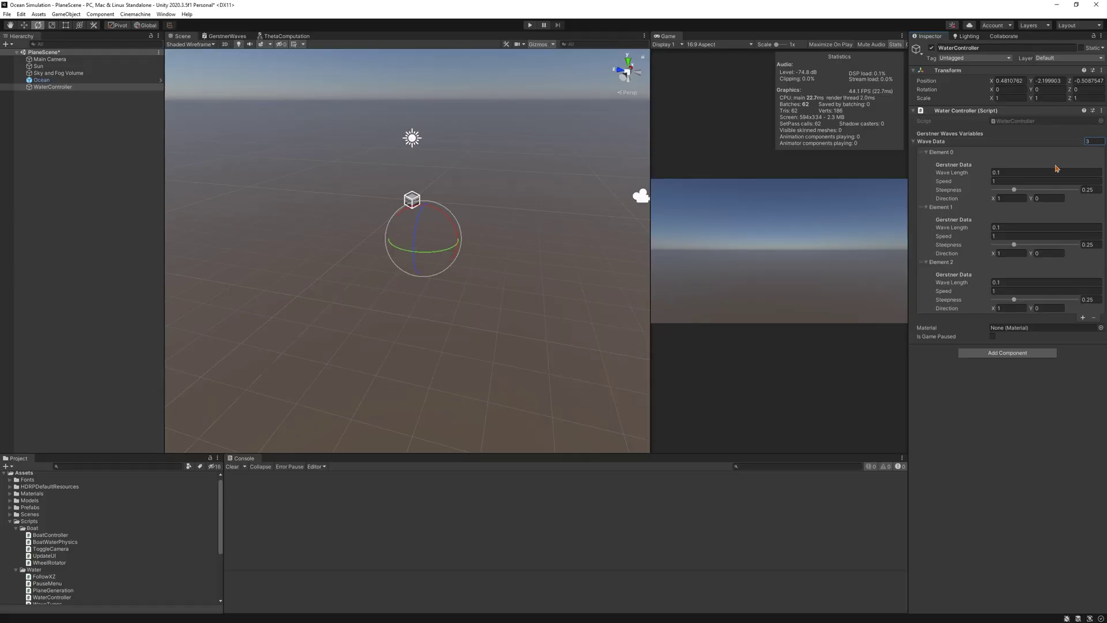
- Set wave lengths 4 and 5 with second-wave speed 3, then play the scene
text(4)
click(1004, 227)
text(5)
key(Tab)
text(3)
text(1)
key(Tab)
text(3)
key(Tab)
key(ctrl+p)
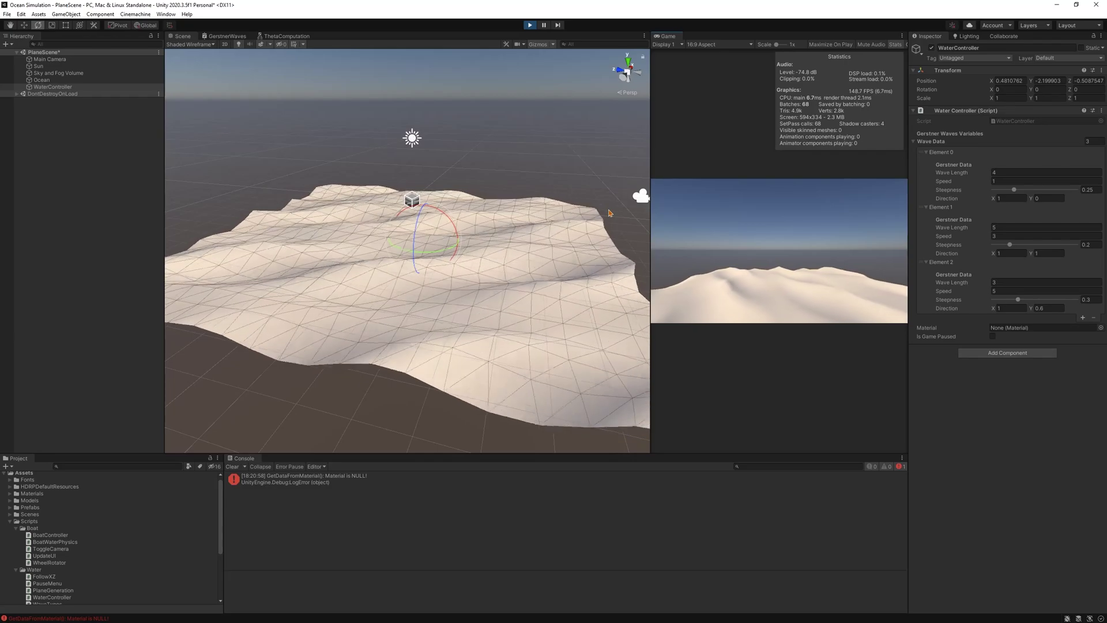
- Orbit the moving waves, then rerun the scene with the size-250 ocean plane
right_drag(474, 232, 482, 229)
alt+drag(483, 228, 211, 196)
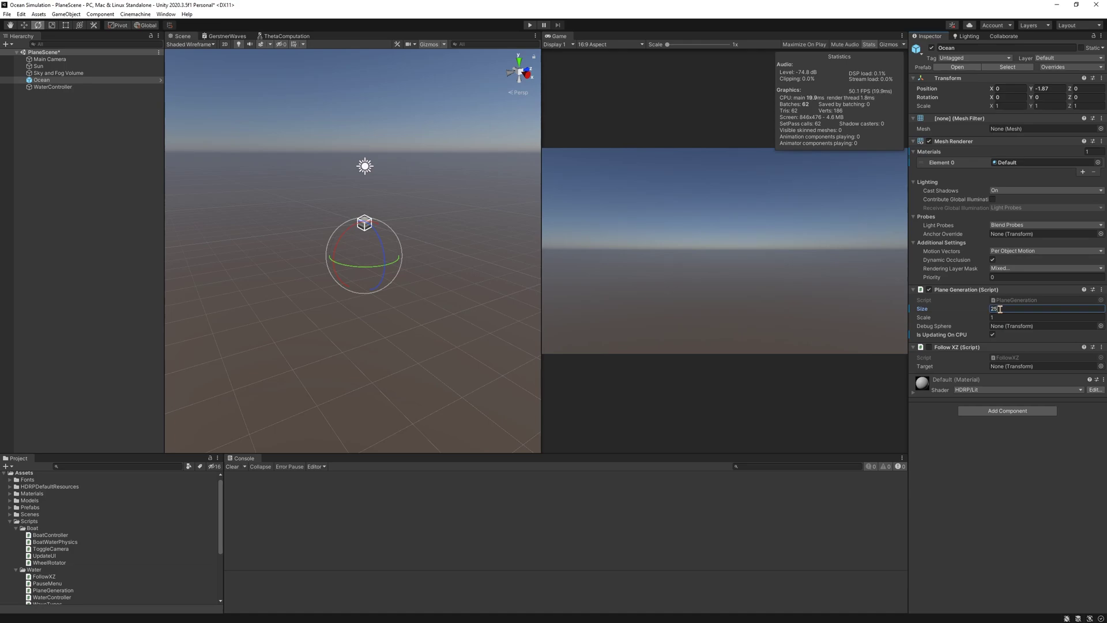
click(530, 26)
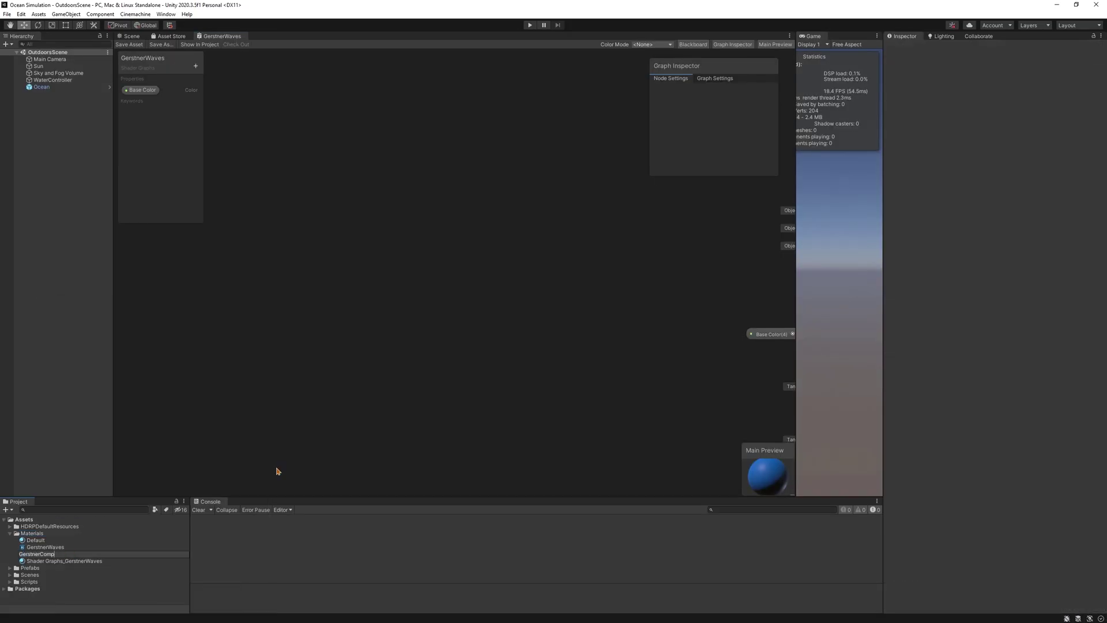
click(196, 65)
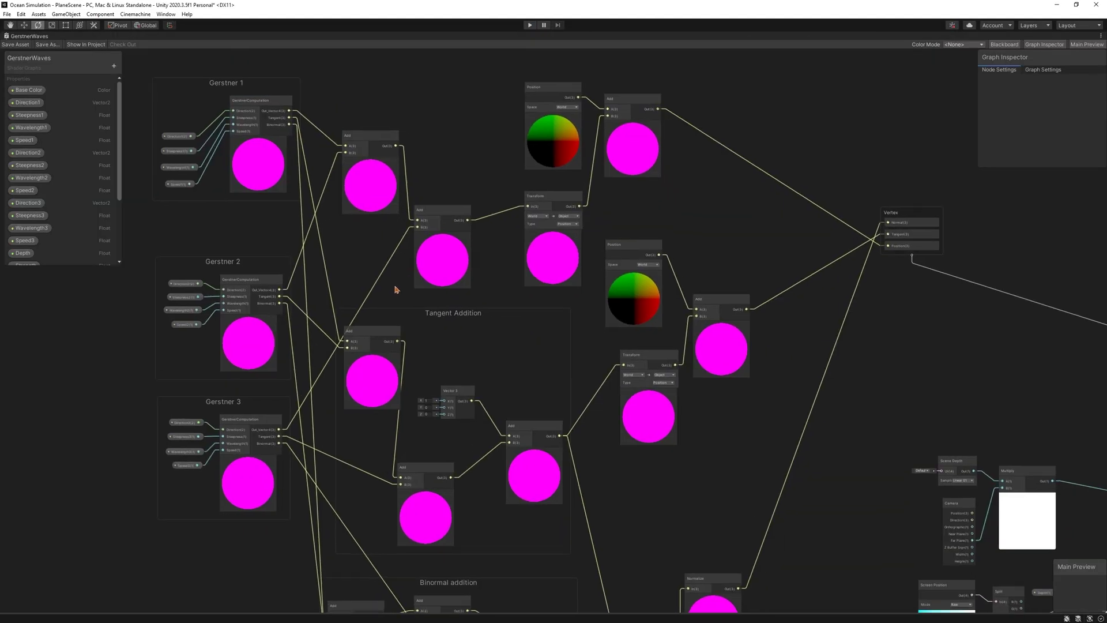
- Pan across the GerstnerWaves graph to the depth, texture, lerp and Fragment nodes
middle_drag(396, 289, 339, 259)
mouse_move(633, 388)
middle_down()
mouse_move(486, 303)
mouse_move(414, 178)
middle_up()
mouse_move(675, 237)
middle_down()
mouse_move(515, 165)
mouse_move(473, 127)
middle_up()
mouse_move(744, 304)
middle_down()
mouse_move(643, 265)
mouse_move(472, 240)
mouse_move(353, 311)
mouse_move(350, 416)
middle_up()
- Restore the editor layout, then maximize the GerstnerComputation subgraph and centre its nodes
key(shift+space)
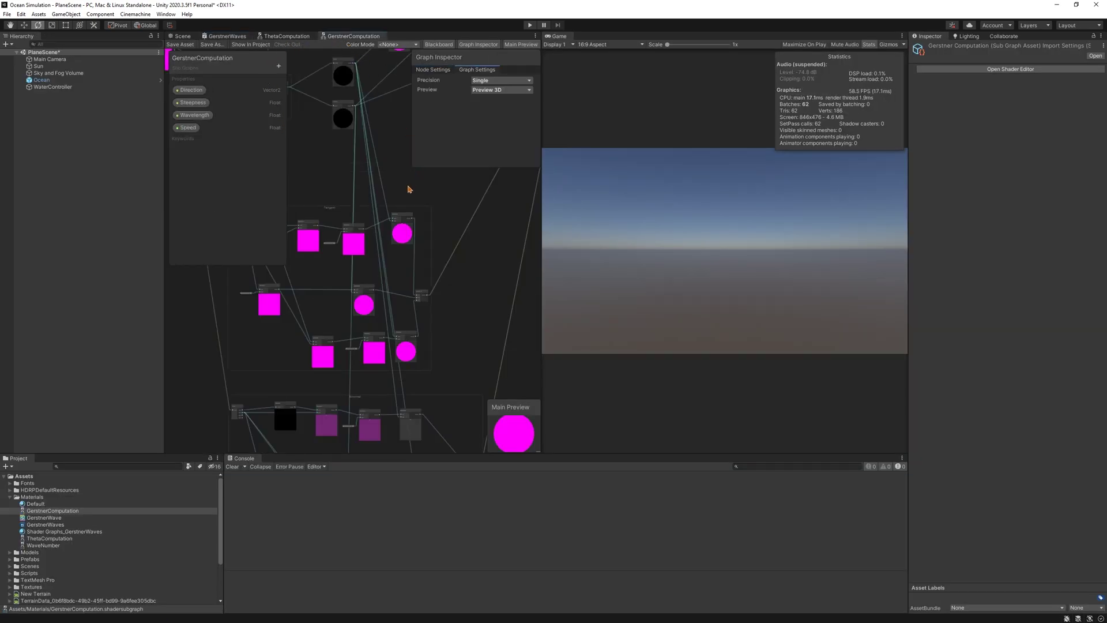
key(shift+space)
middle_drag(323, 170, 654, 396)
- Zoom and pan the GerstnerComputation graph to reveal its lower nodes
scroll(478, 305, up, 5)
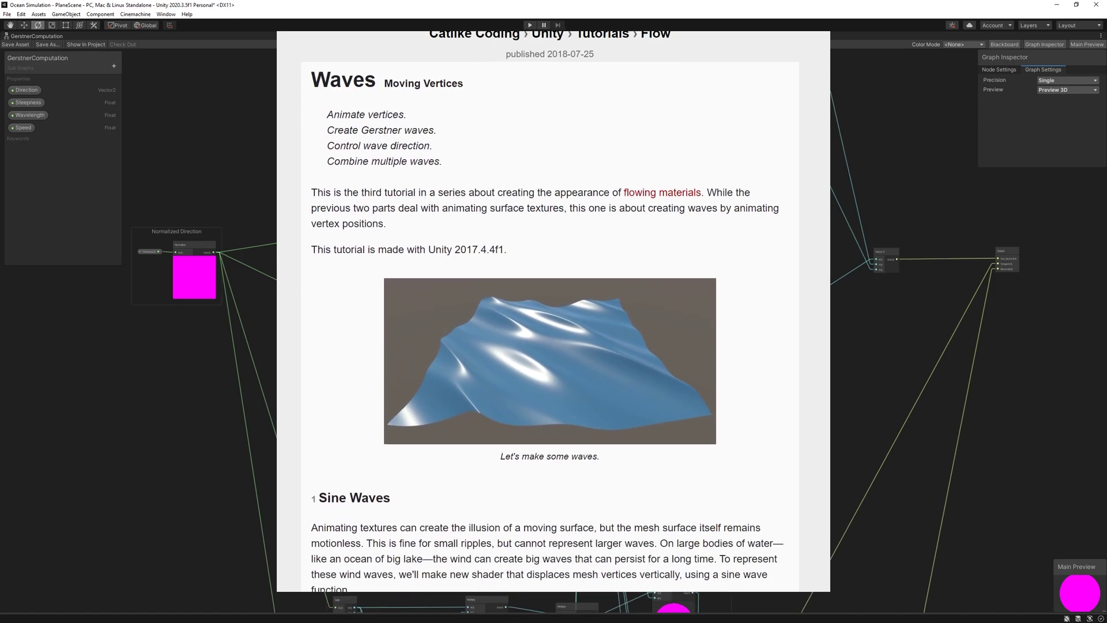
middle_drag(750, 384, 712, 413)
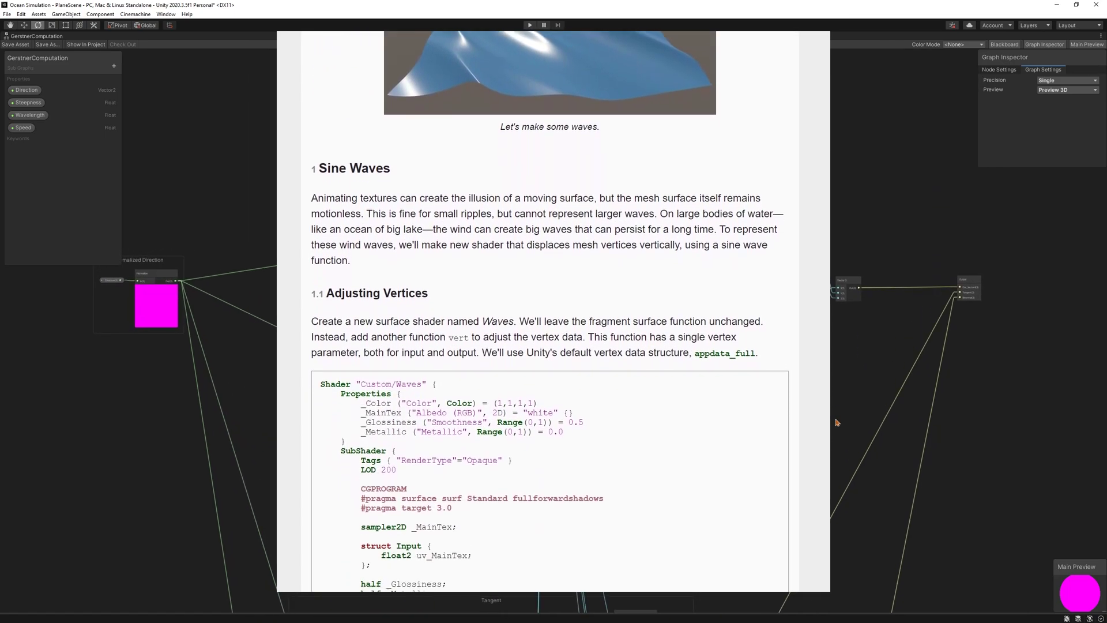
middle_drag(838, 422, 697, 129)
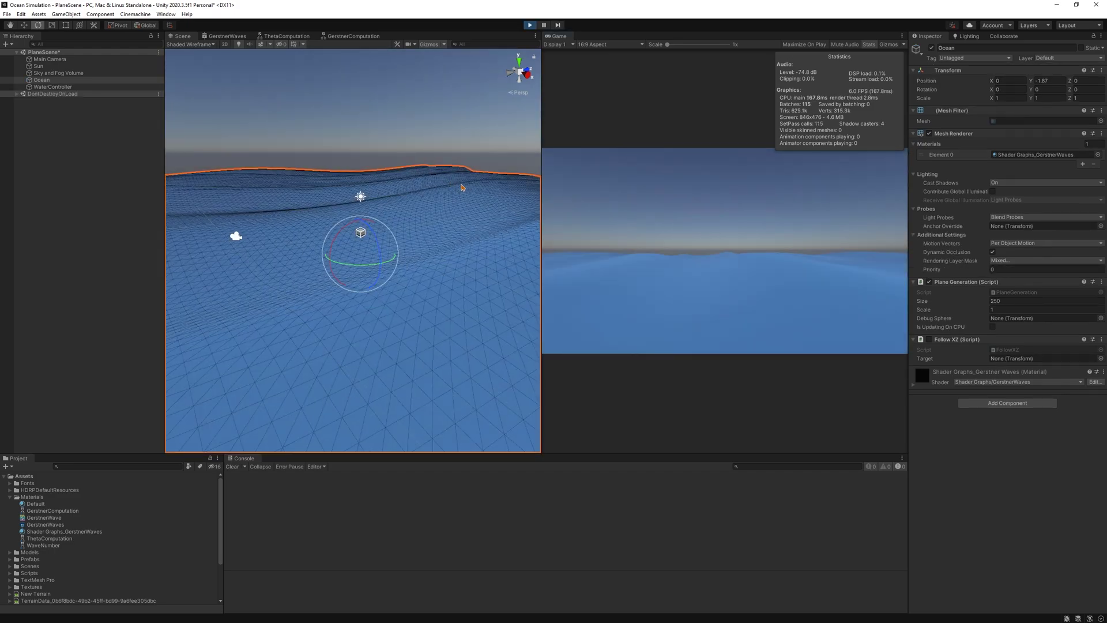
- Orbit the Scene view around the blue, Gerstner-shaded ocean
right_drag(412, 194, 499, 197)
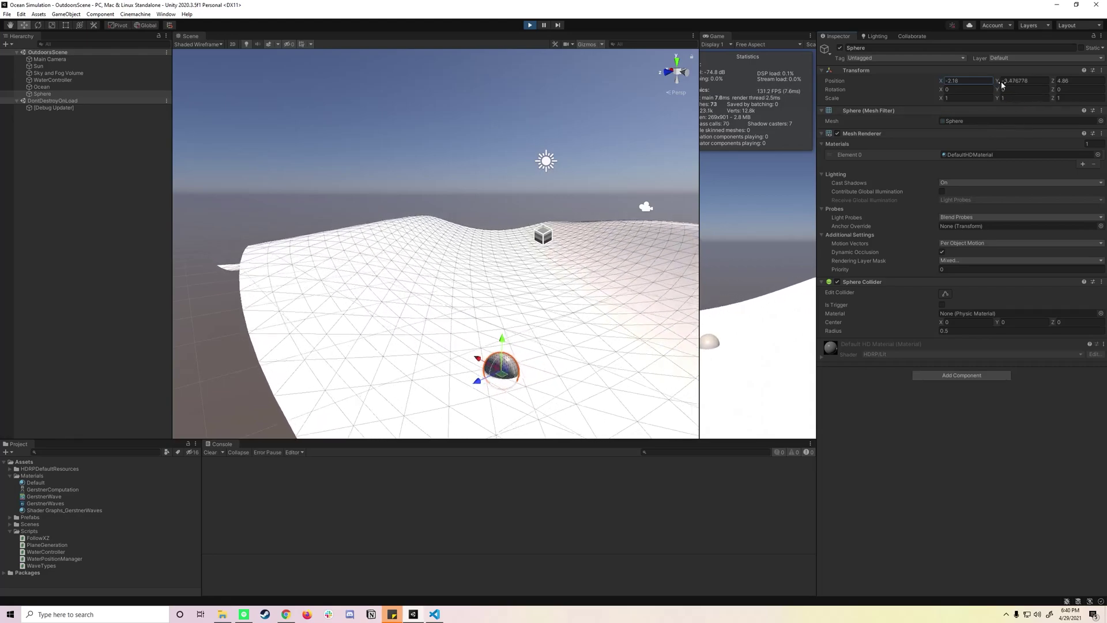
- Scrub the Sphere's Position value to slide it across the waves
drag(1057, 83, 961, 92)
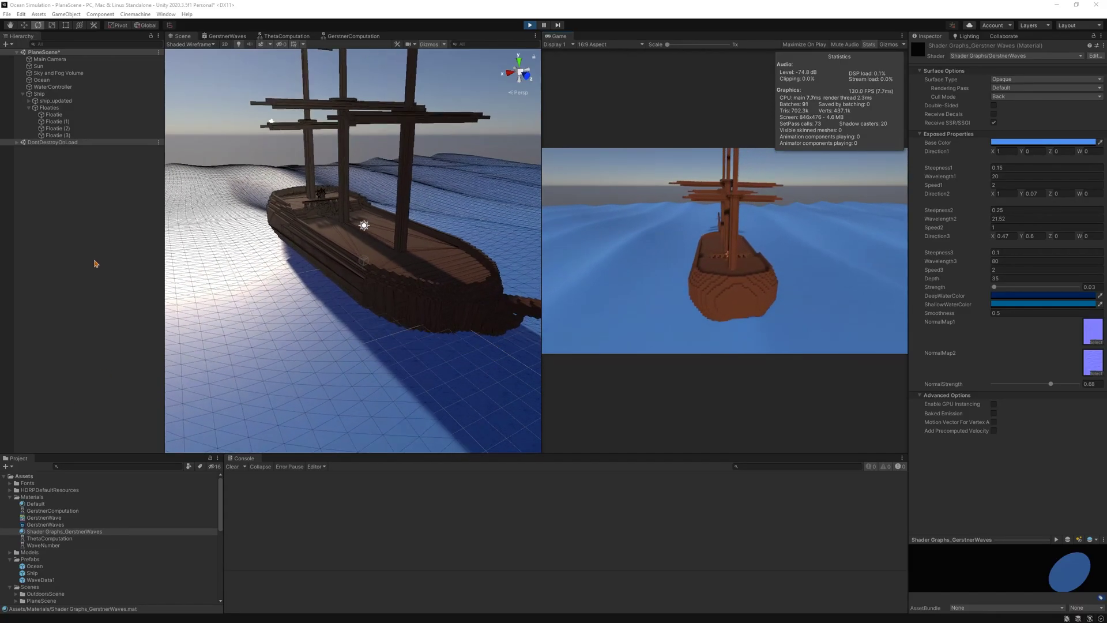
- Select the Floatie object to inspect its components
click(54, 114)
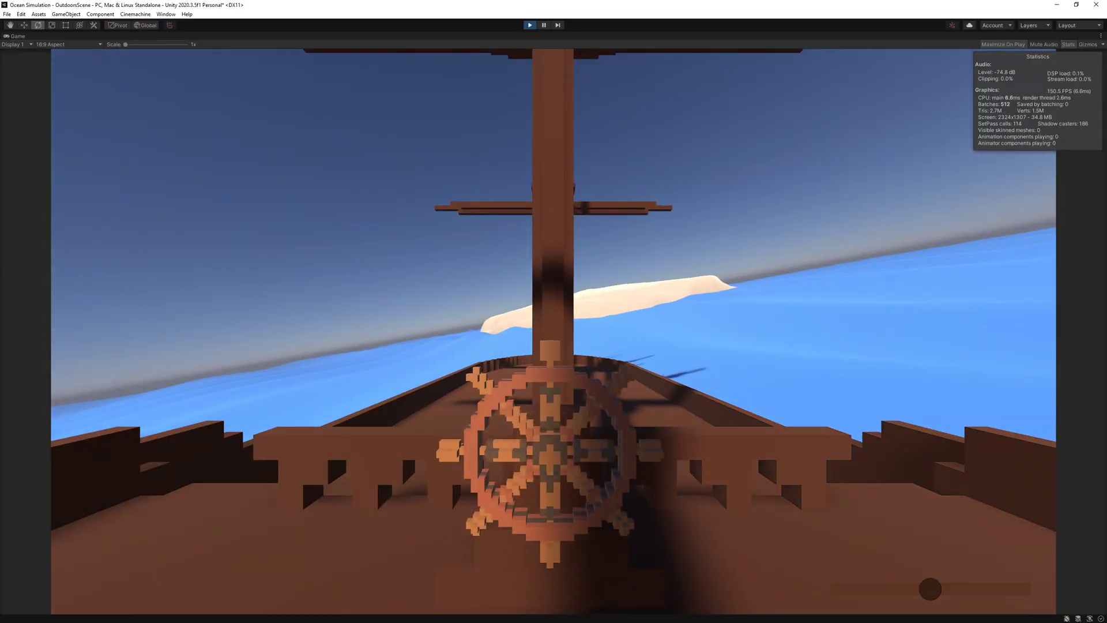
- Turn the ship's helm hard right, swing it back over to the left, then exit Play mode
key(d)
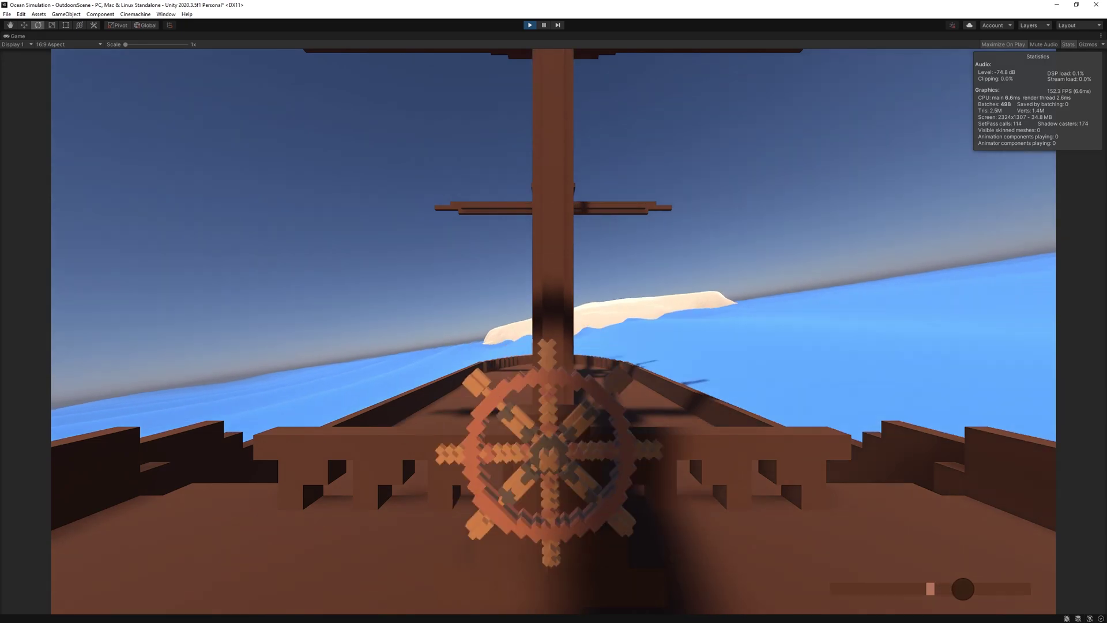
key(d)
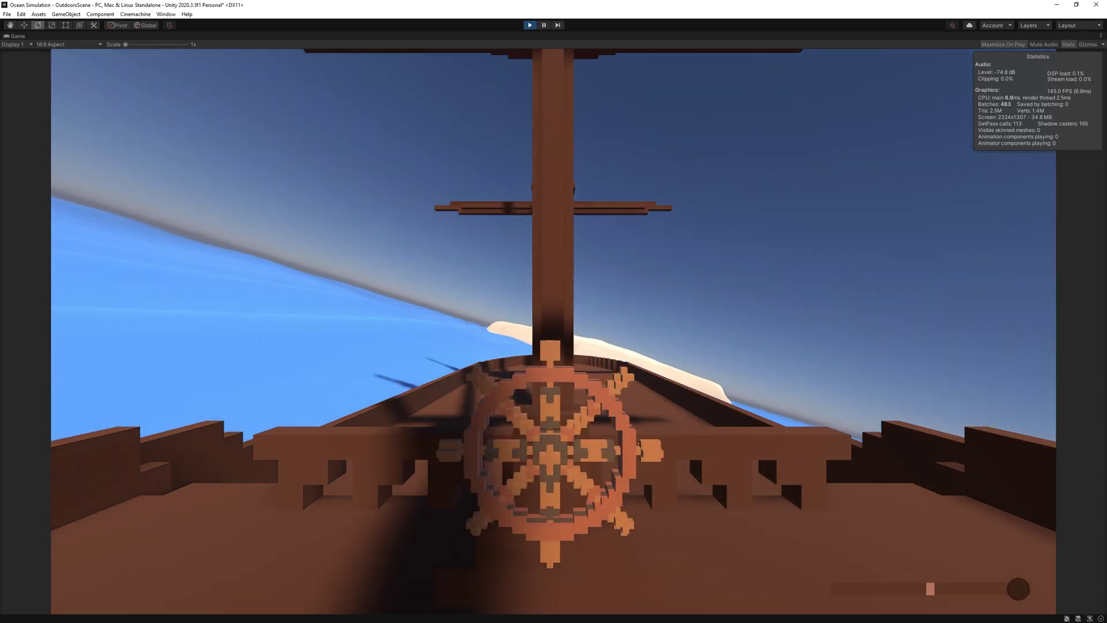
key(a)
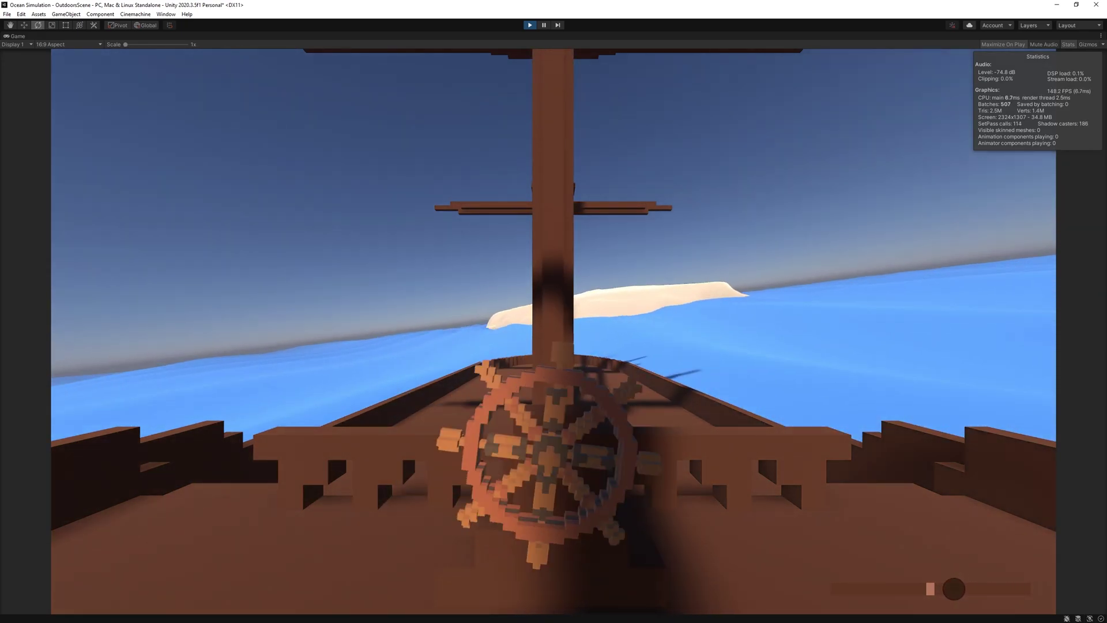
key(a)
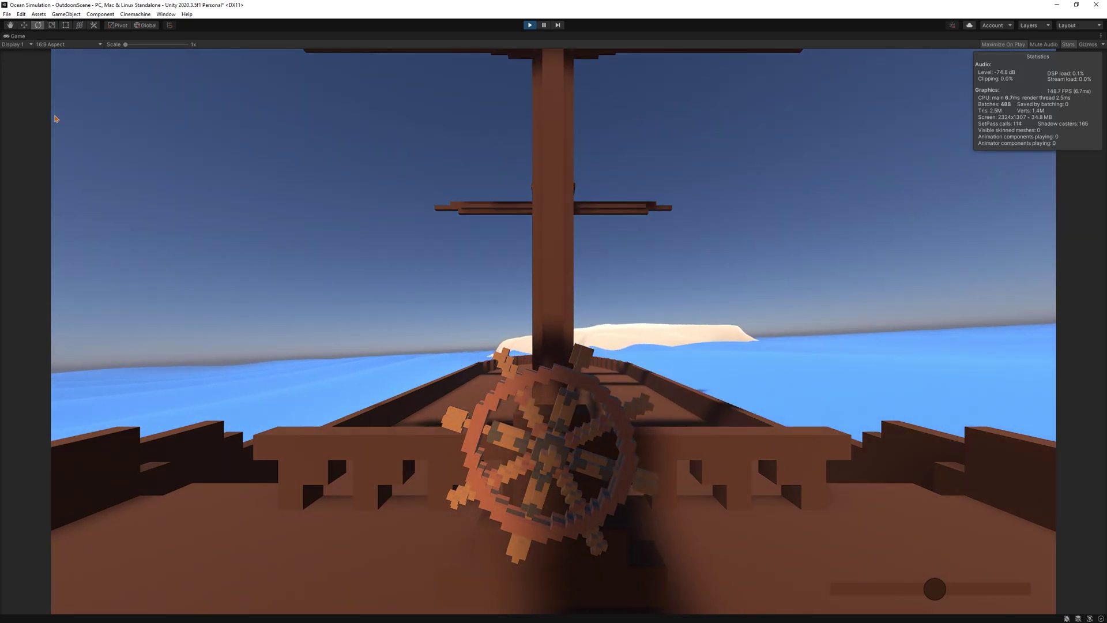
key(ctrl+p)
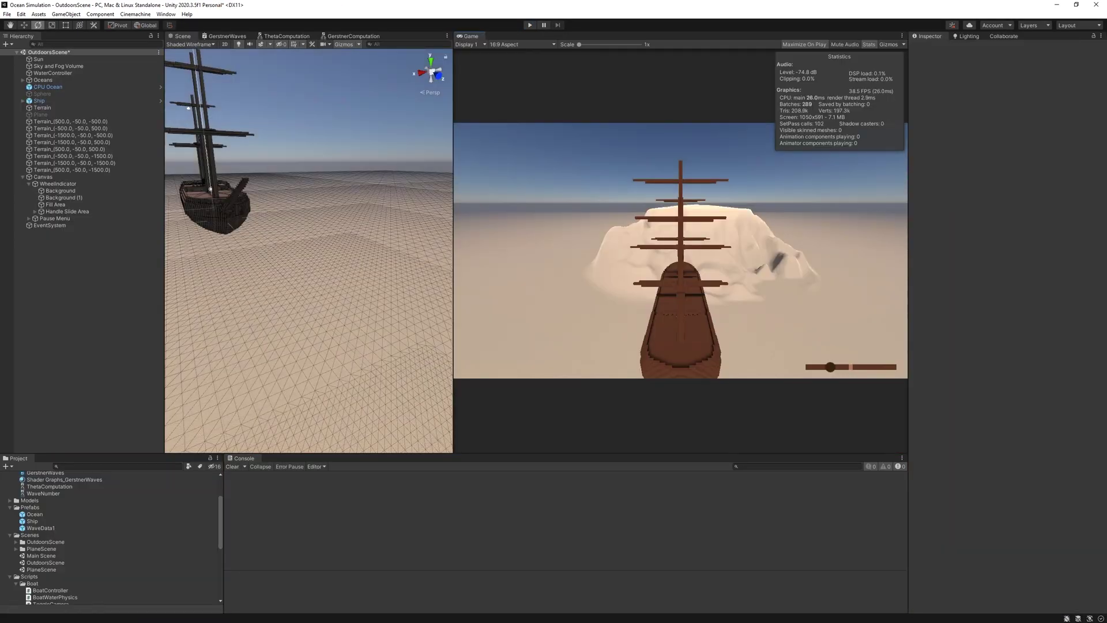
- Re-enter Play mode, steer the ship hard right, then ease the helm back toward centre
key(ctrl+p)
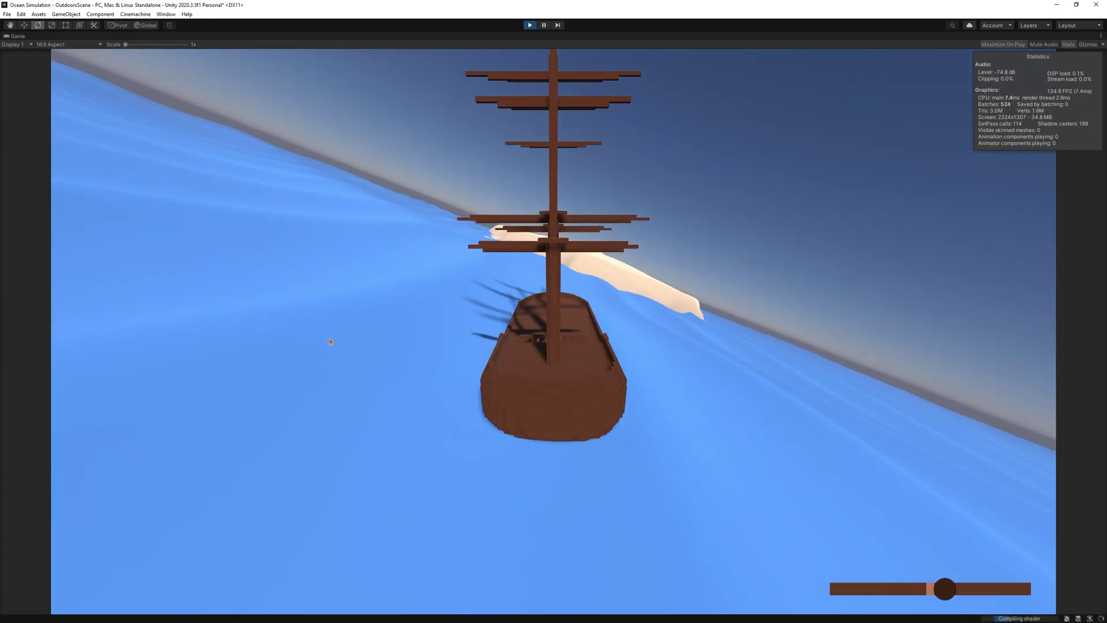
key(d)
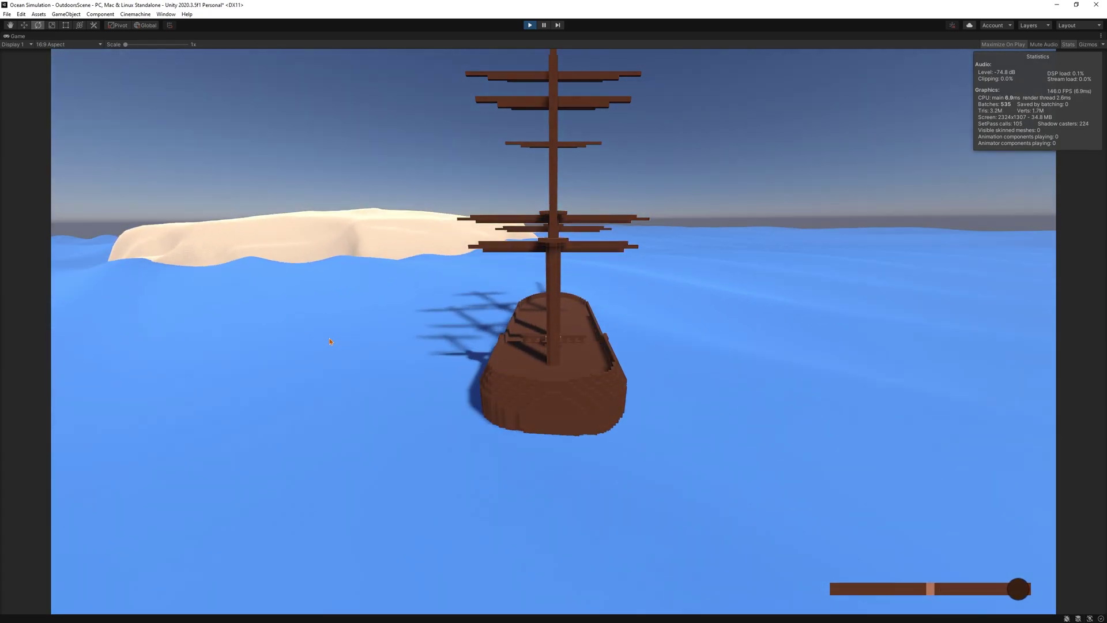
key(a)
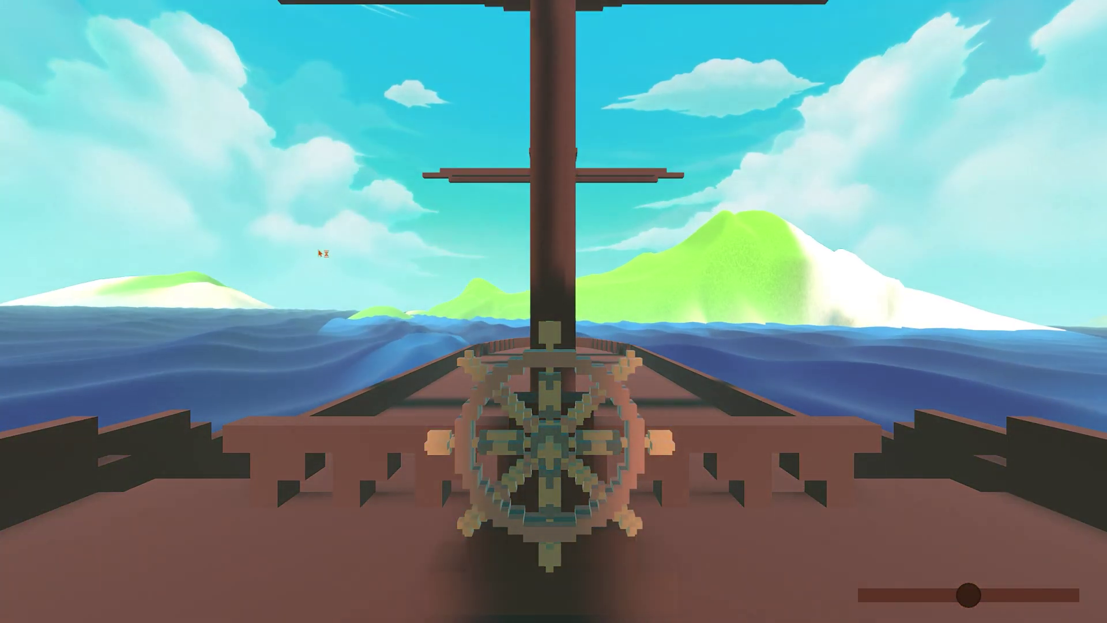
- Weave the ship hard left, then fully right, past the green islands, then pause with Escape
key(a)
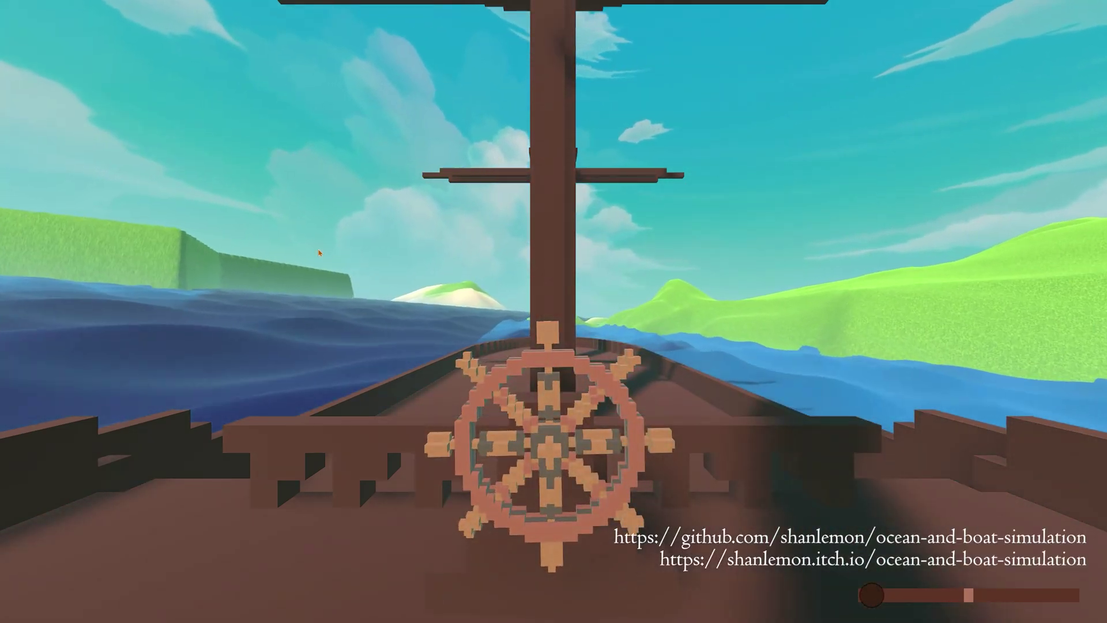
key(d)
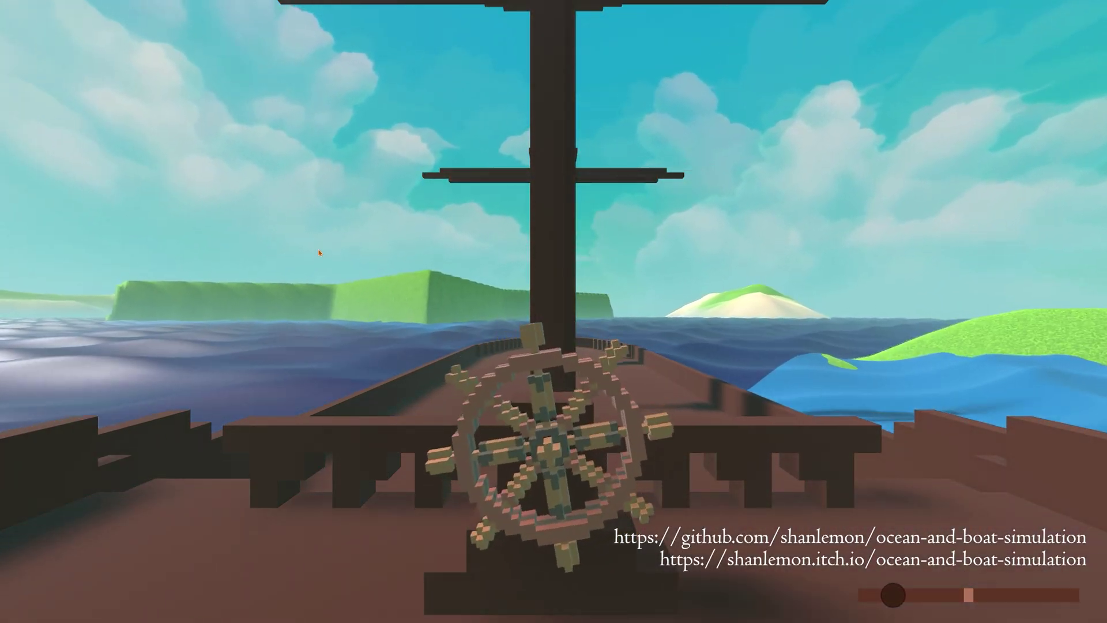
key(d)
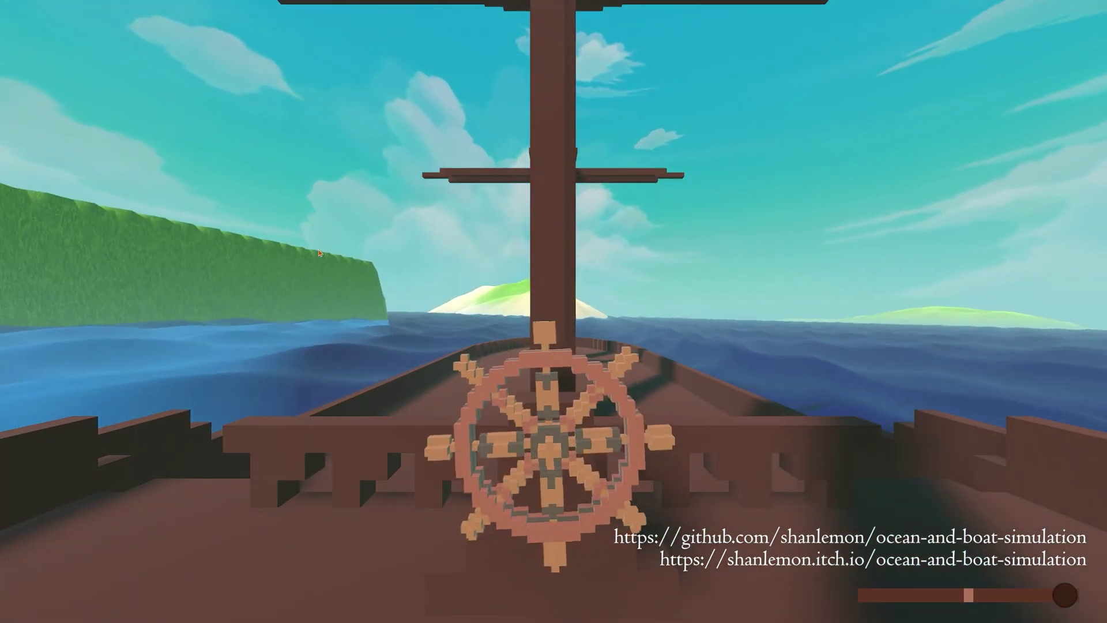
key(a)
key(a)
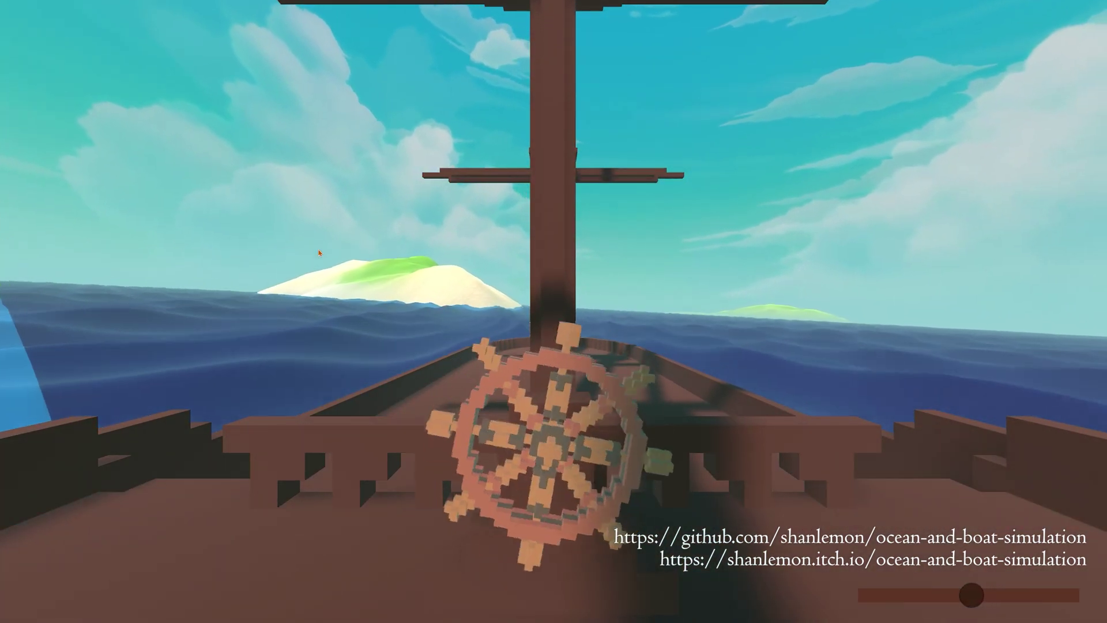
key(a)
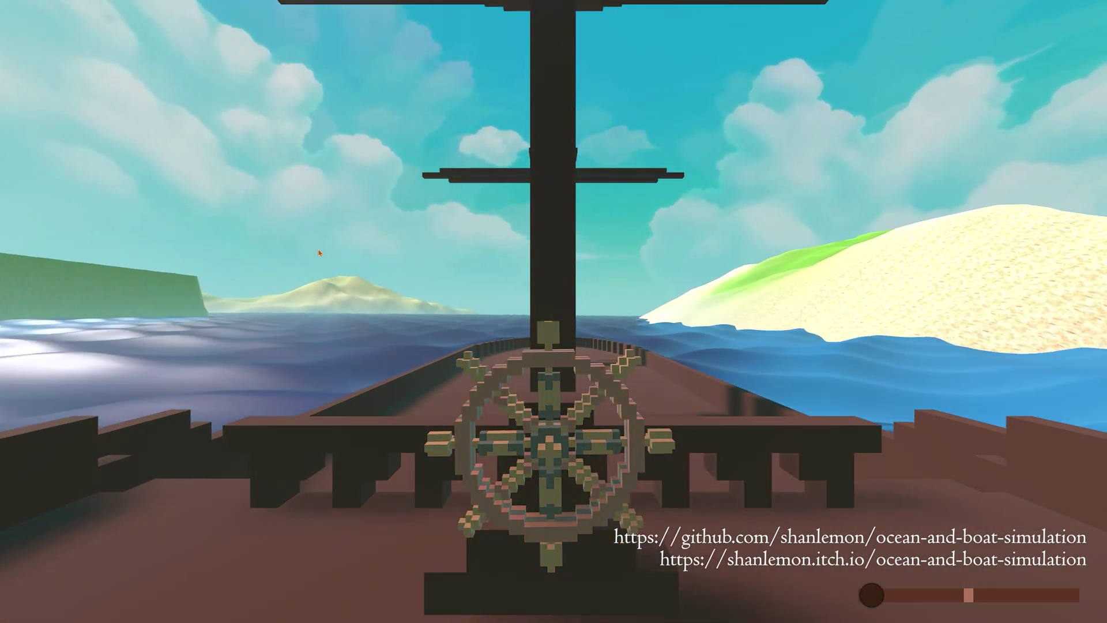
key(Escape)
- Give Wave 2 steepness .4 and wavelength 20, apply via Update Wave, then resume and re-pause
click(465, 293)
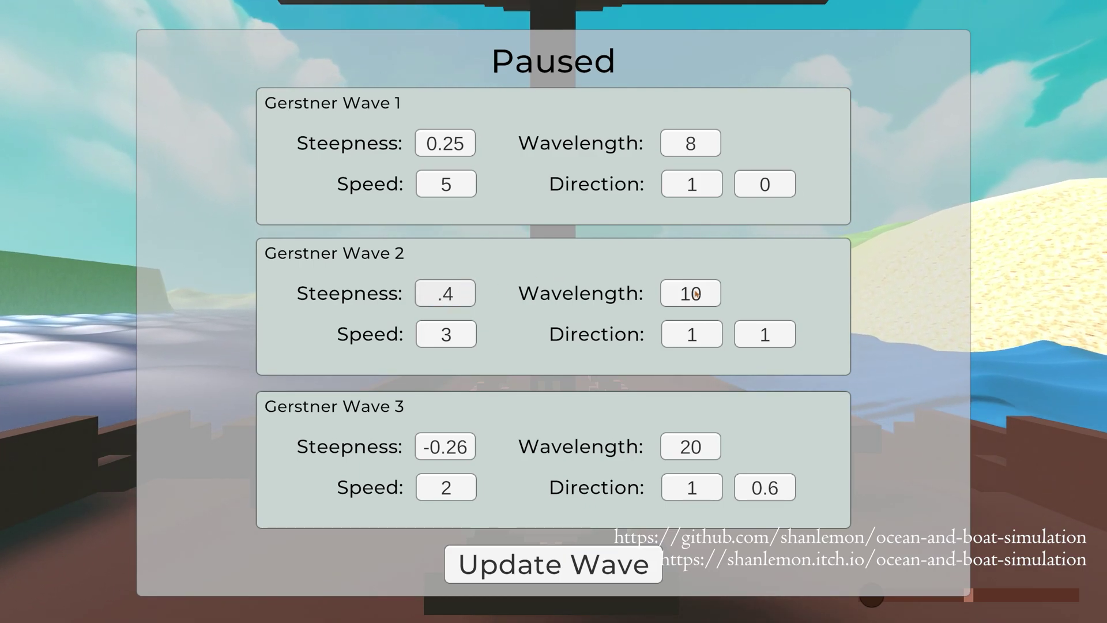
text(20)
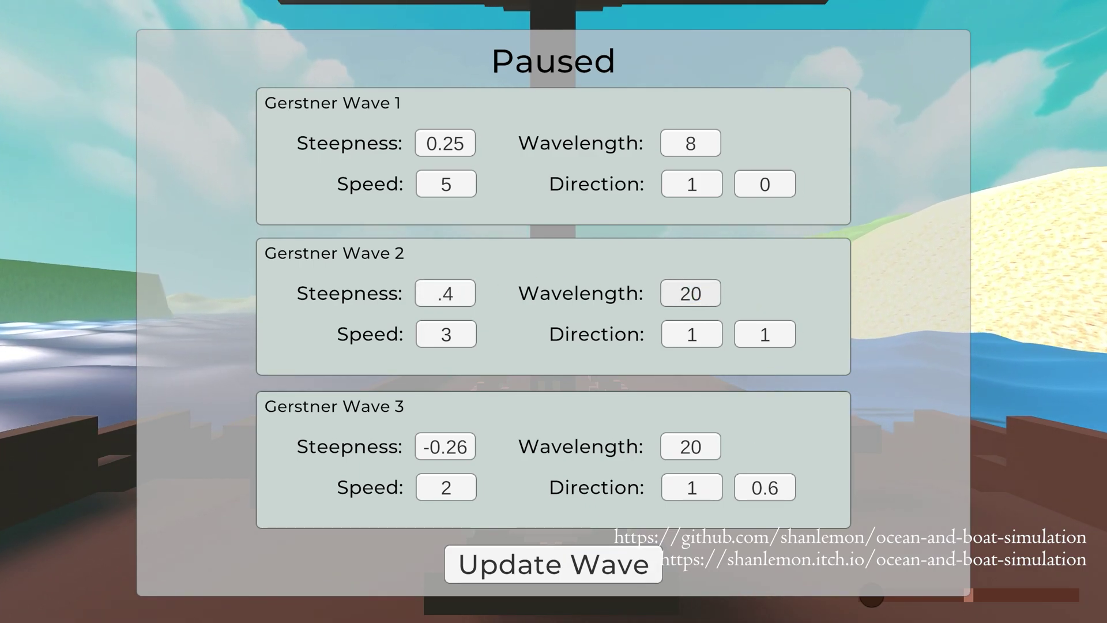
click(580, 569)
key(Escape)
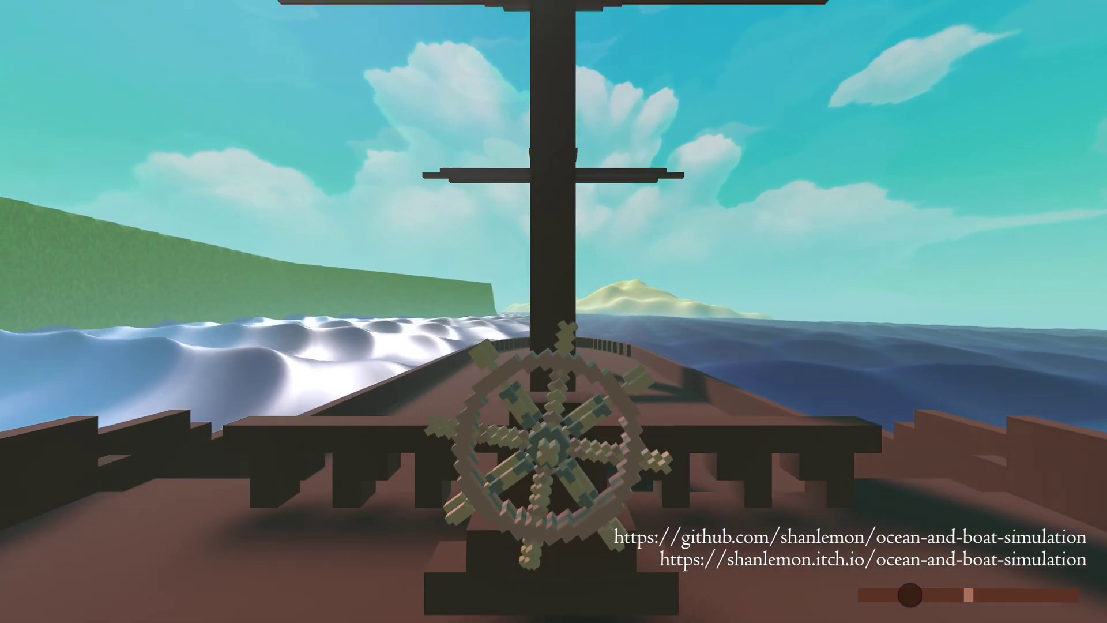
key(Escape)
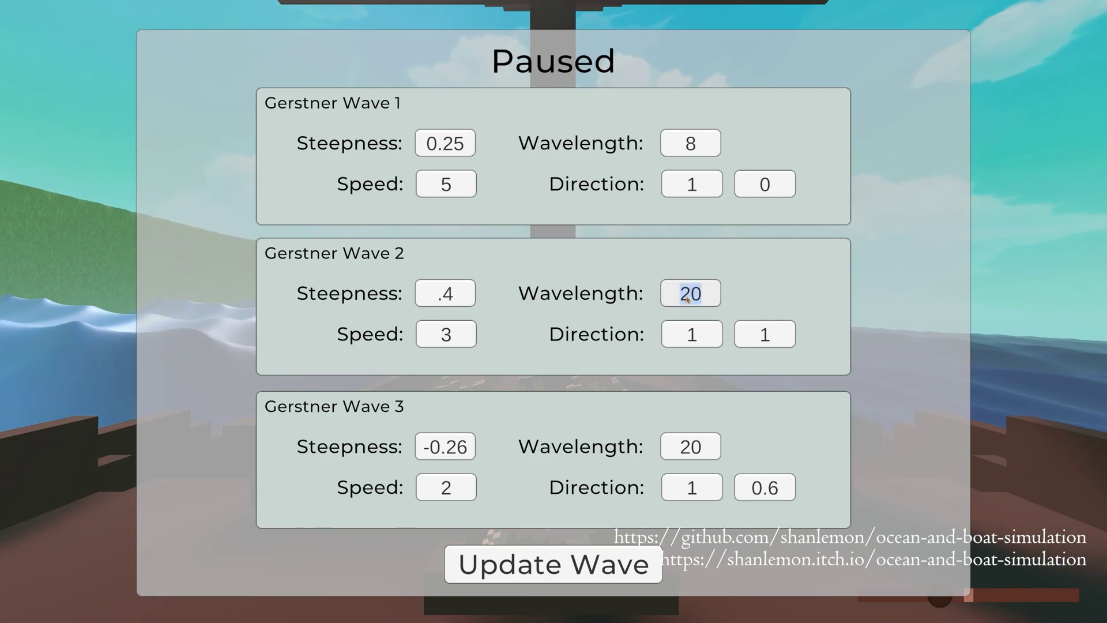